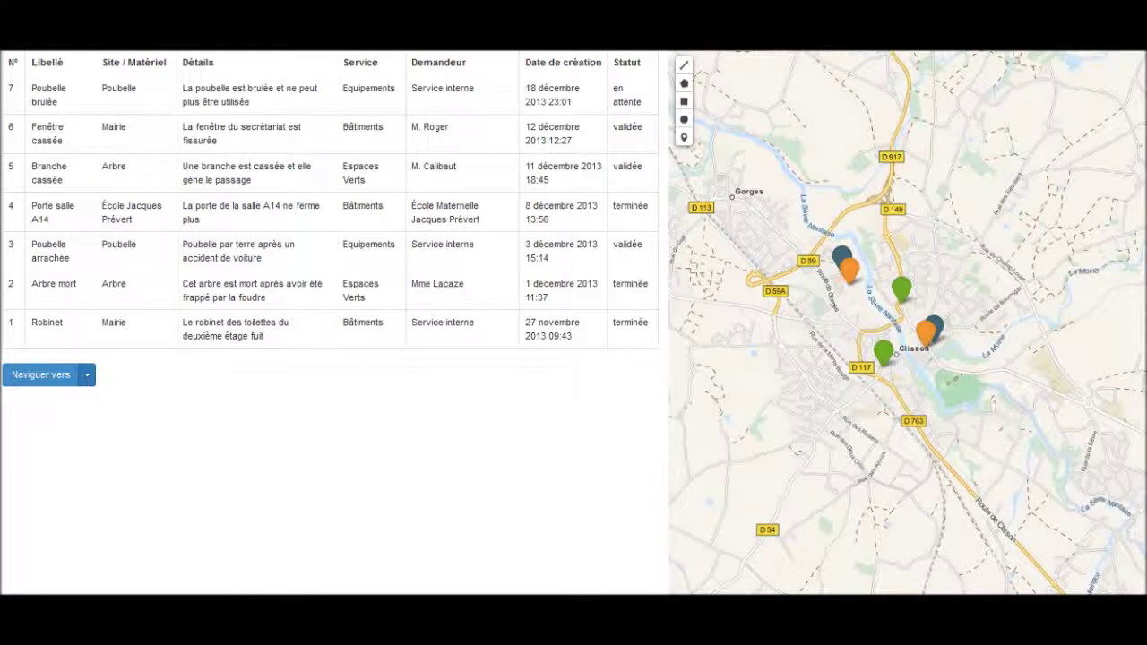
Step: Preview the map details of the Arbre mort, Branche cassée, Poubelle brûlée and Porte salle A14 requests
{"action": "left_click", "coordinate": [87, 374]}
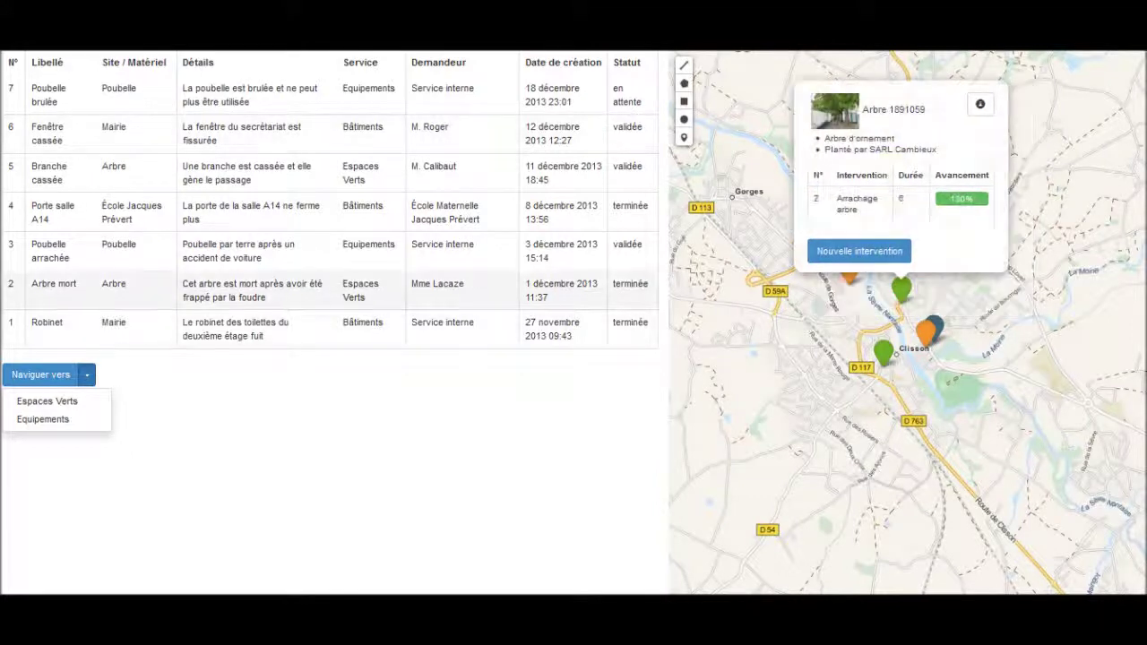
{"action": "mouse_move", "coordinate": [269, 251]}
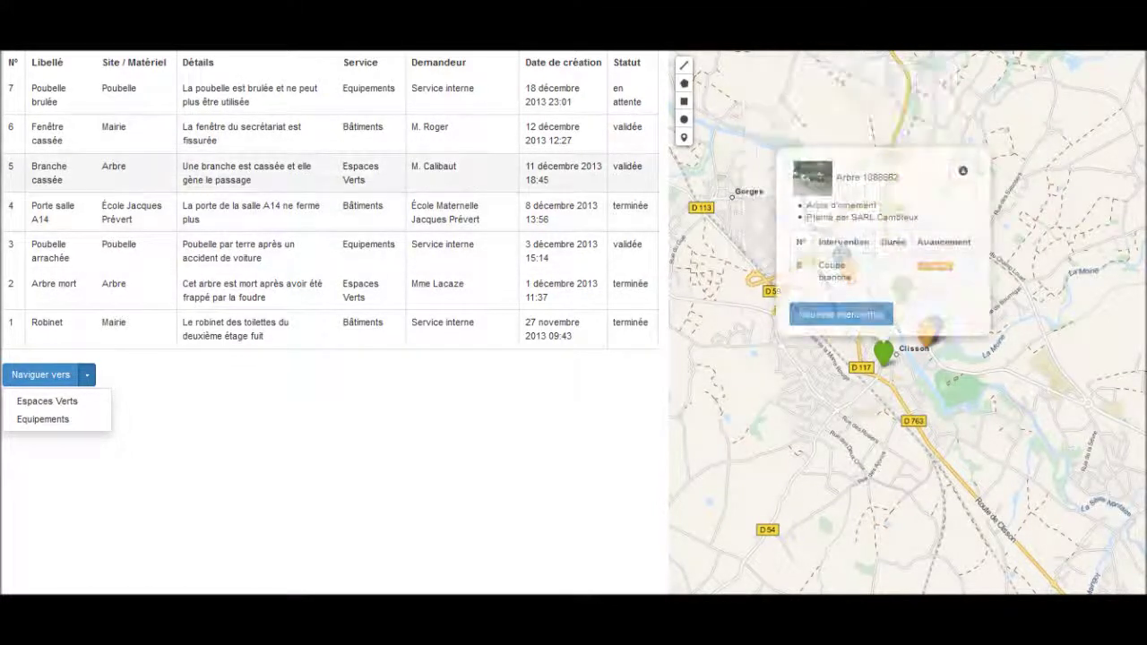
{"action": "mouse_move", "coordinate": [269, 134]}
{"action": "mouse_move", "coordinate": [269, 95]}
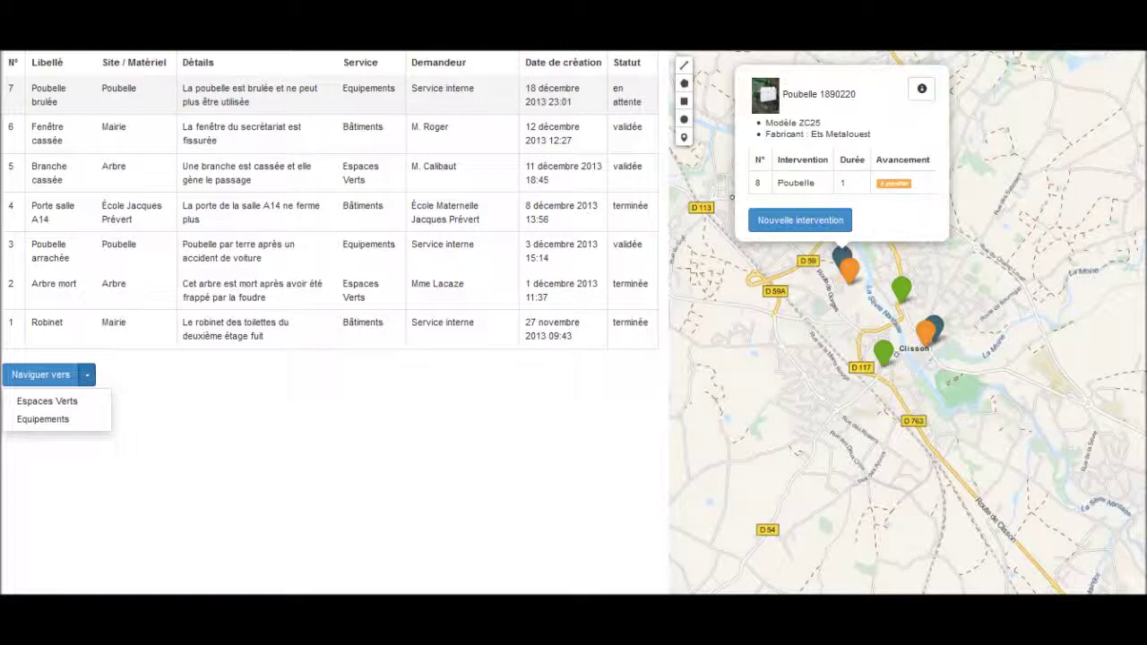
{"action": "mouse_move", "coordinate": [269, 172]}
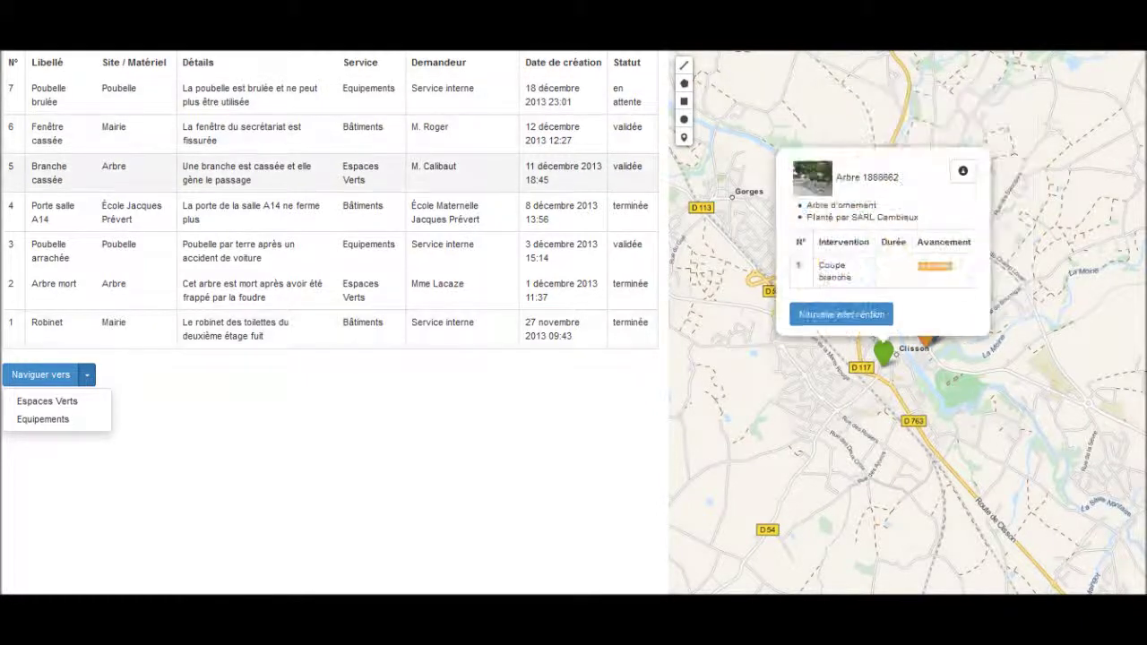
{"action": "mouse_move", "coordinate": [269, 212]}
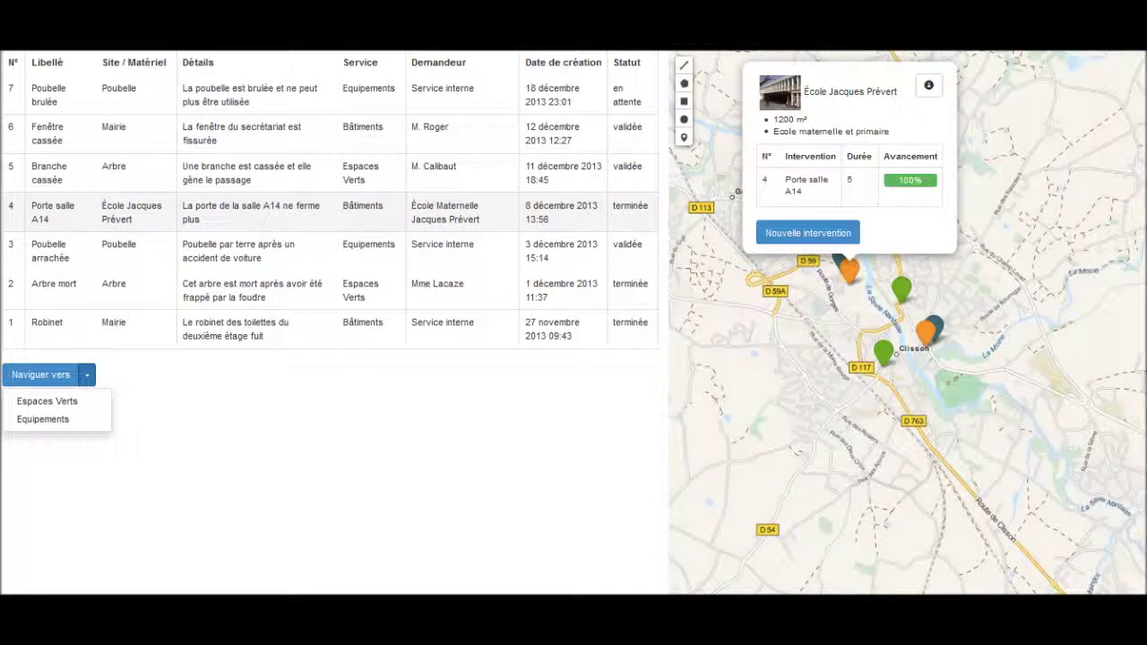
{"action": "key", "text": "Escape"}
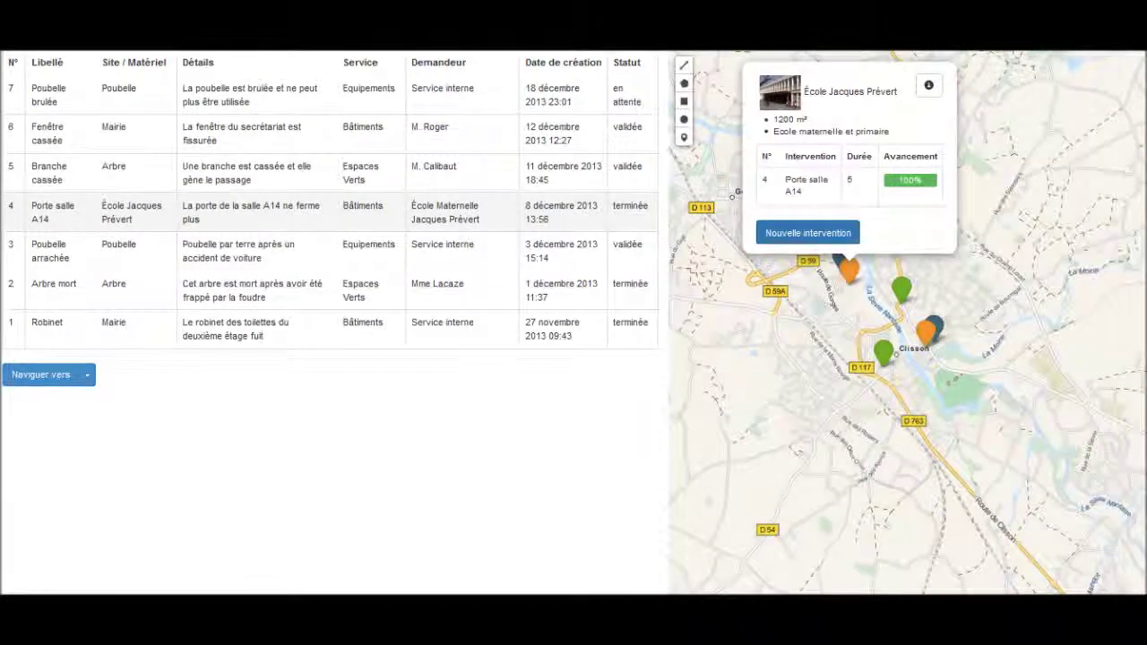
Step: Open a new intervention request for École Jacques Prévert, switch to its request details, and dismiss the form without saving
{"action": "left_click", "coordinate": [808, 233]}
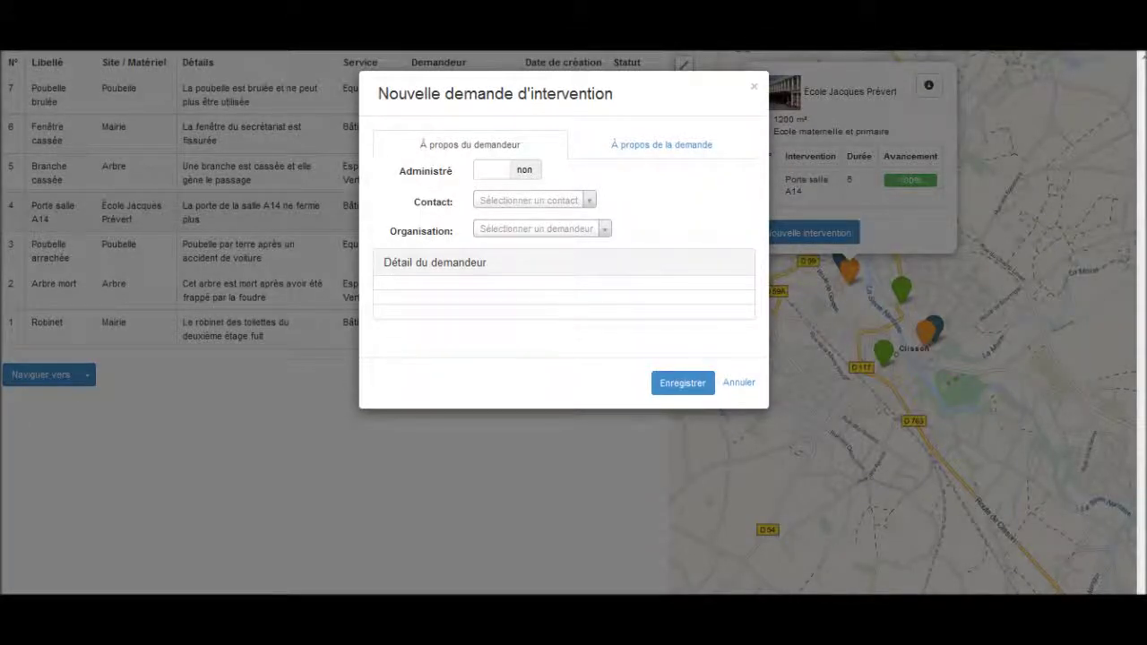
{"action": "left_click", "coordinate": [662, 144]}
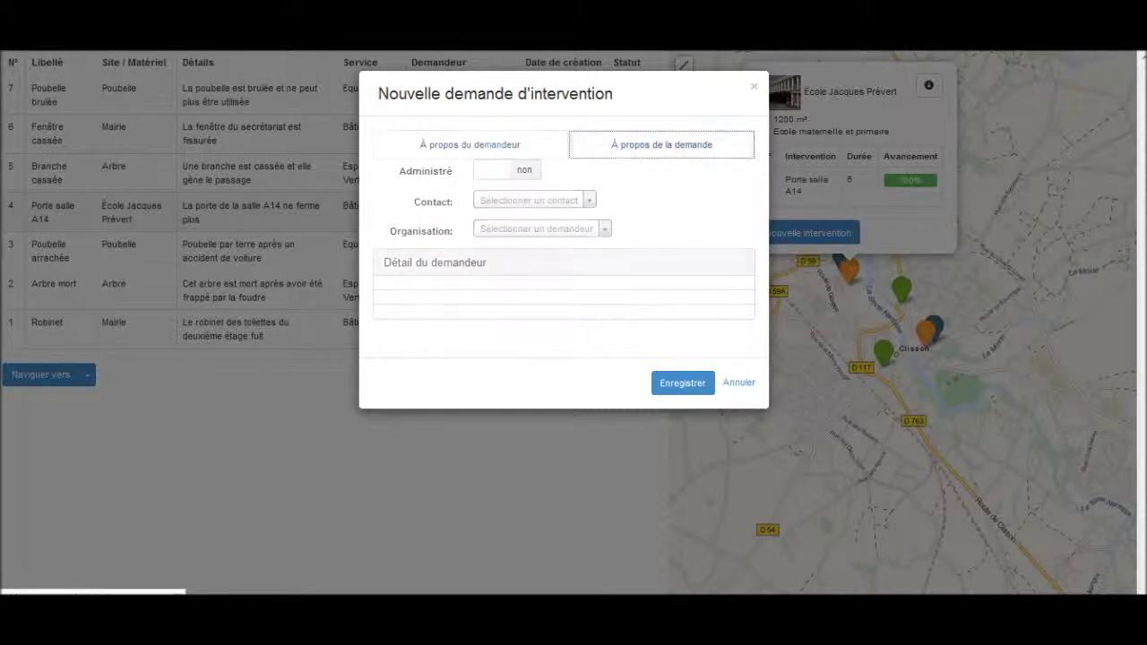
{"action": "left_click", "coordinate": [754, 86]}
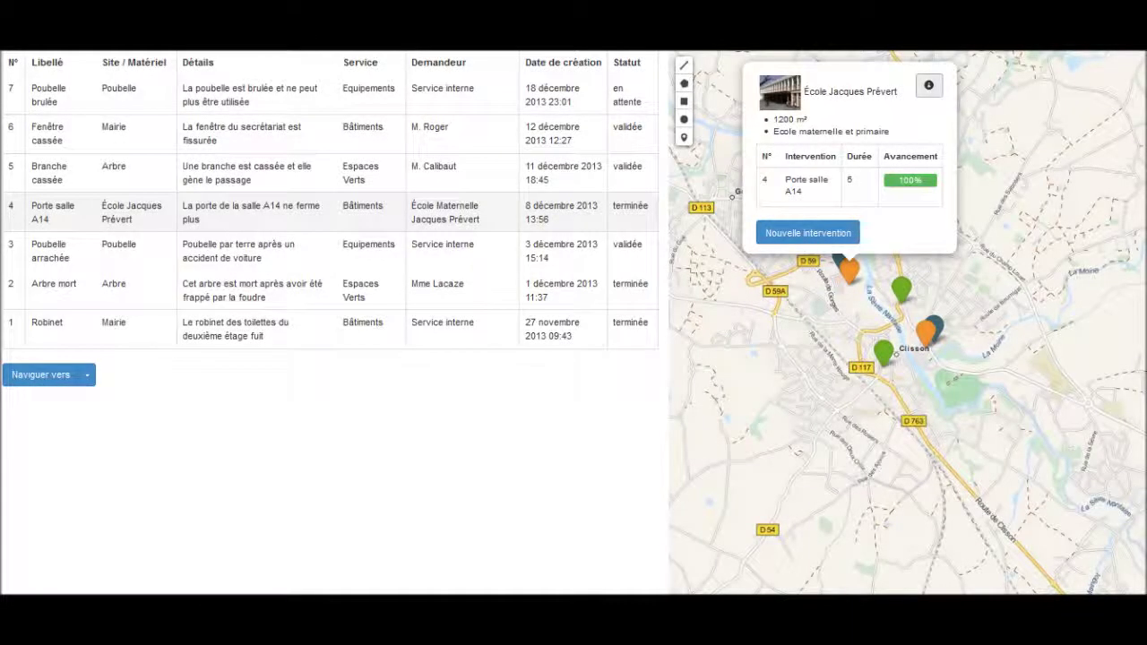
Step: View the building record of École Jacques Prévert with its surface and construction data, and close it along with the map popup
{"action": "left_click", "coordinate": [929, 86]}
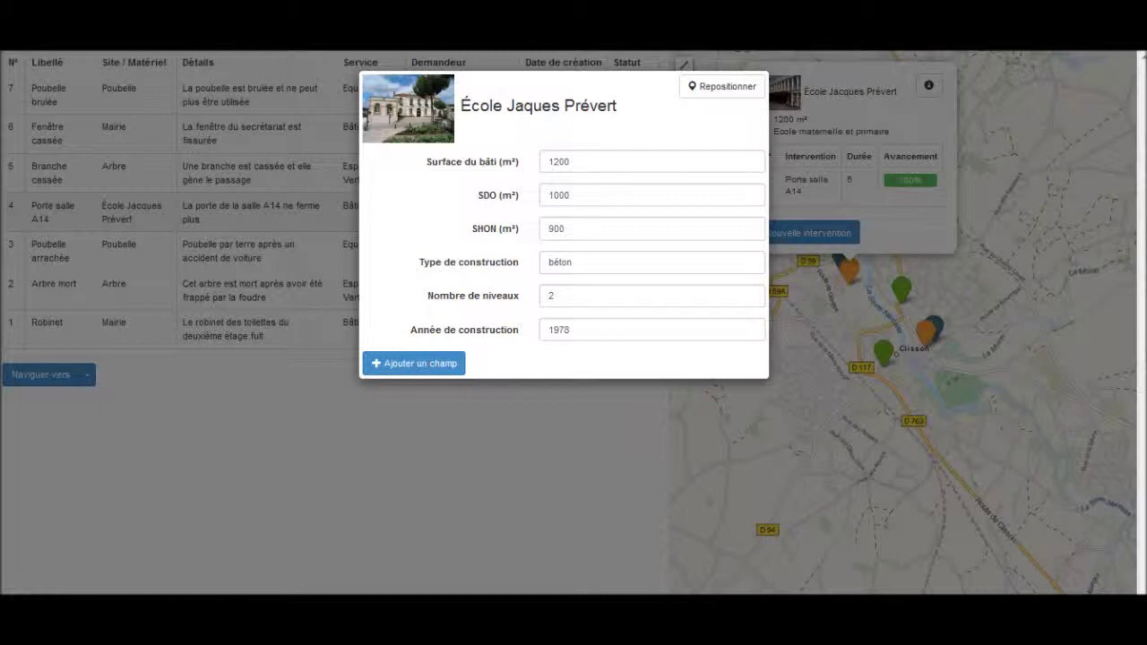
{"action": "key", "text": "Escape"}
{"action": "key", "text": "Escape"}
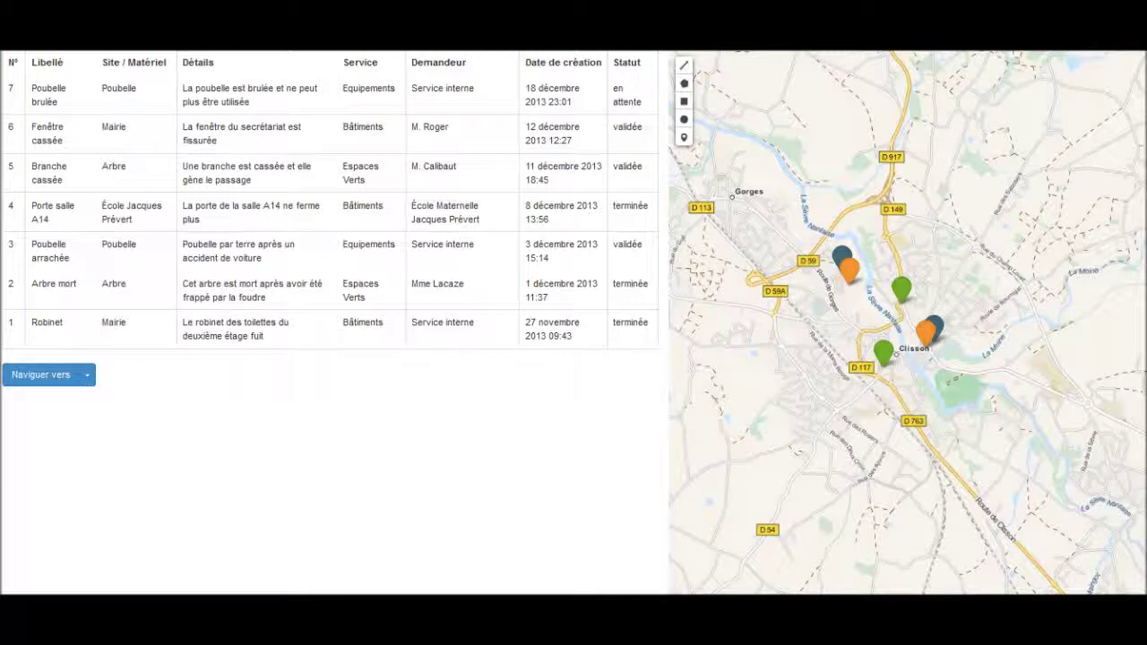
Step: Examine the intervention markers around Clisson on the map and the list of services available for navigation
{"action": "scroll", "coordinate": [929, 255], "scroll_direction": "up", "scroll_amount": 1}
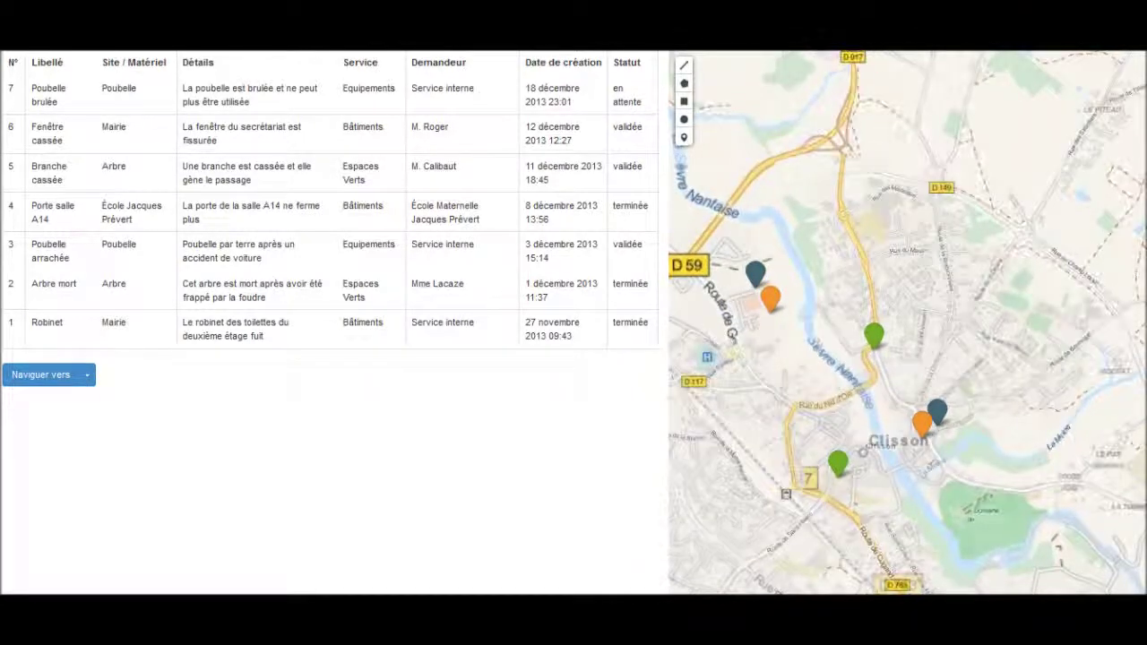
{"action": "left_click_drag", "start_coordinate": [907, 322], "coordinate": [984, 235]}
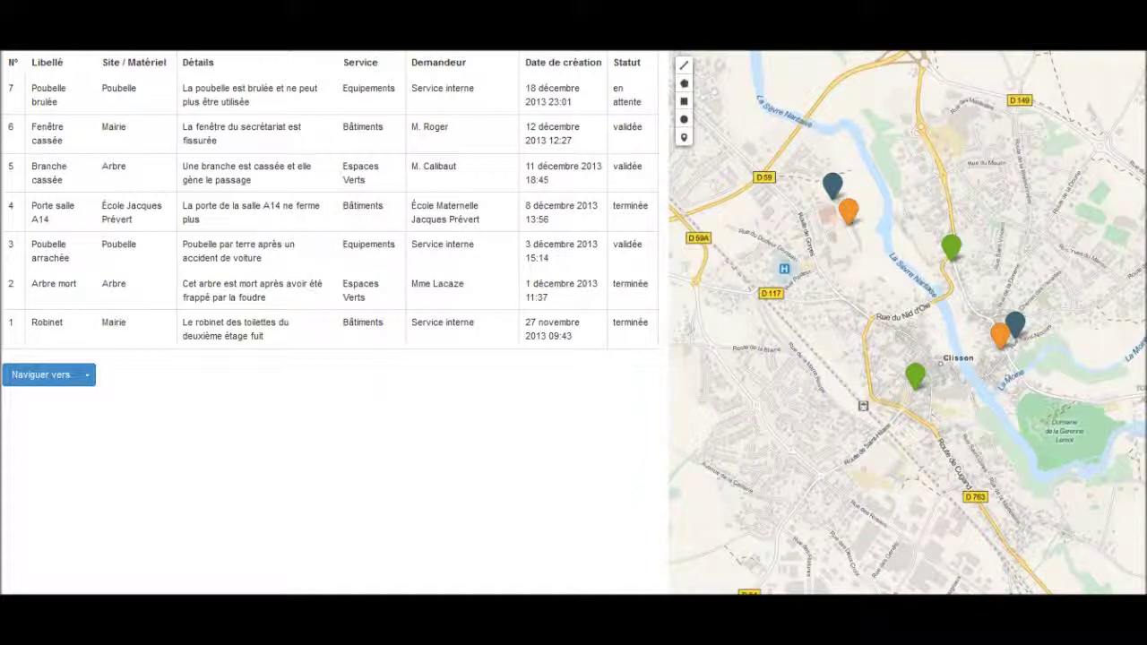
{"action": "mouse_move", "coordinate": [833, 185]}
{"action": "mouse_move", "coordinate": [952, 247]}
{"action": "left_click", "coordinate": [87, 375]}
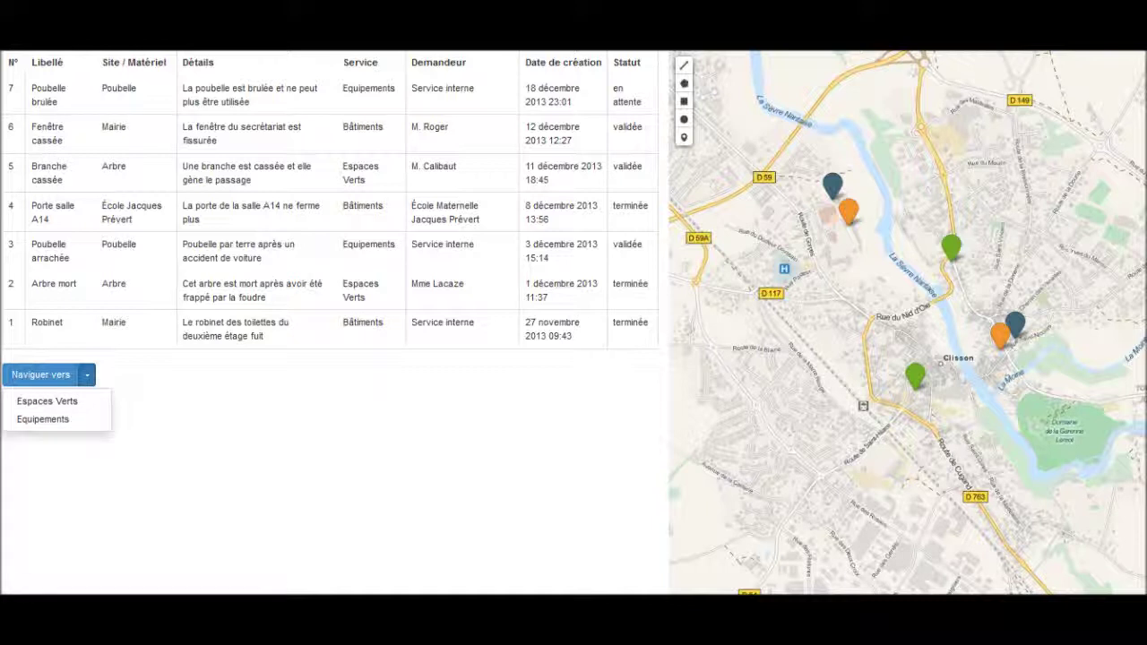
{"action": "key", "text": "Escape"}
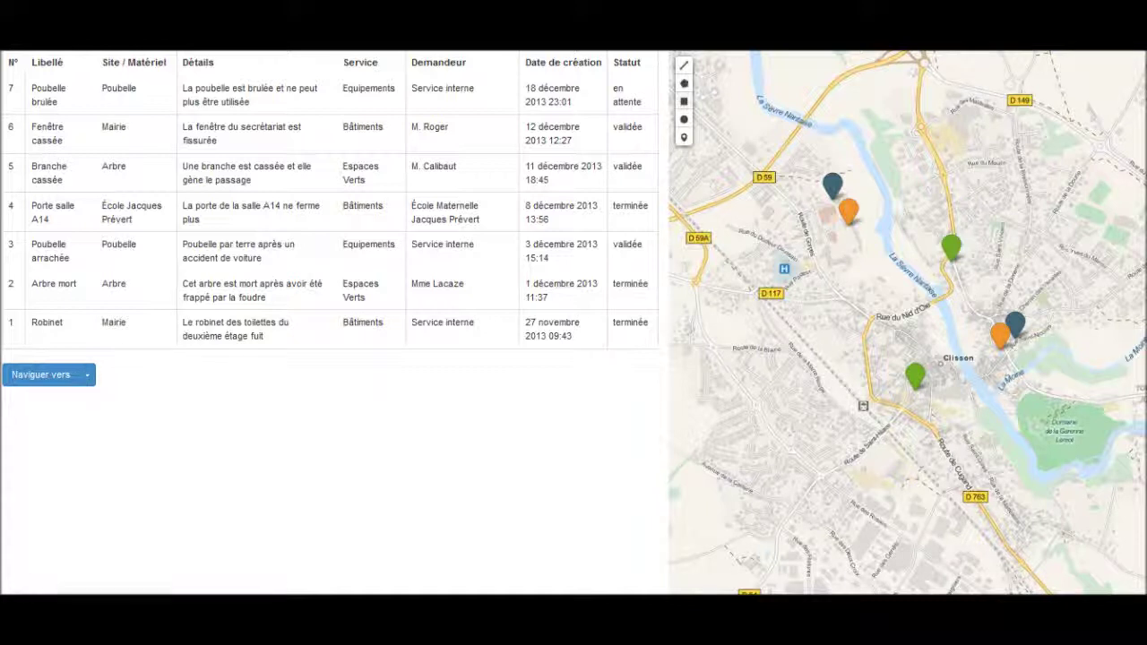
Step: Draw a four-corner polygon around the three markers north of Clisson's centre to view the area's statistics chart, and close the chart
{"action": "left_click", "coordinate": [684, 82]}
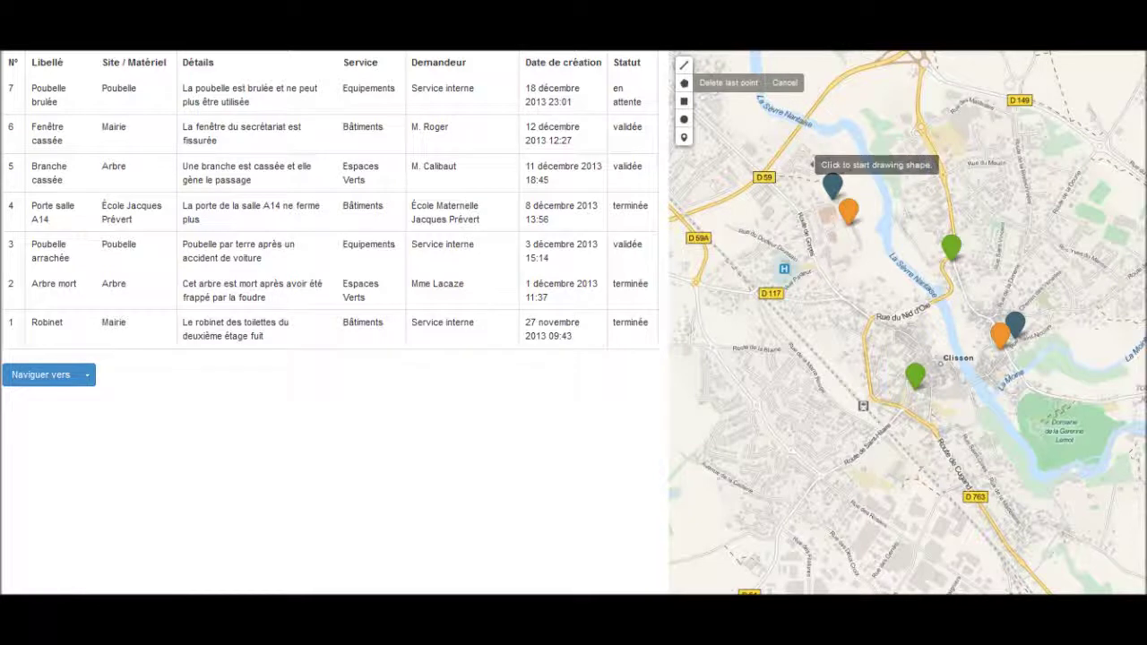
{"action": "left_click", "coordinate": [800, 163]}
{"action": "left_click", "coordinate": [875, 301]}
{"action": "left_click", "coordinate": [1006, 253]}
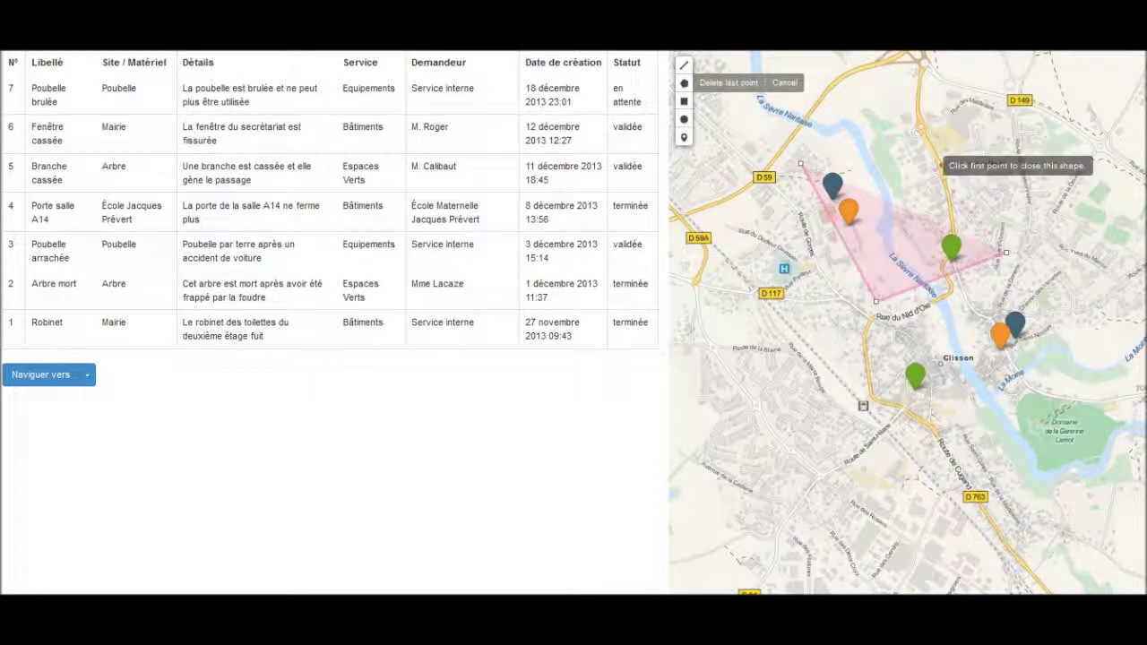
{"action": "left_click", "coordinate": [907, 145]}
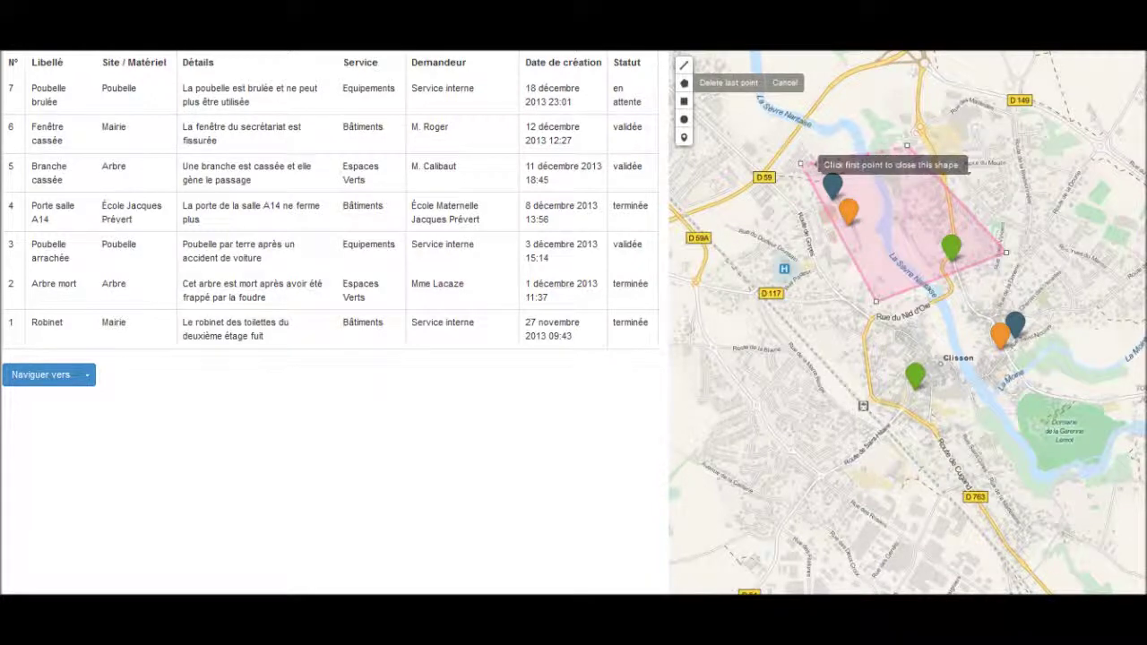
{"action": "left_click", "coordinate": [801, 164]}
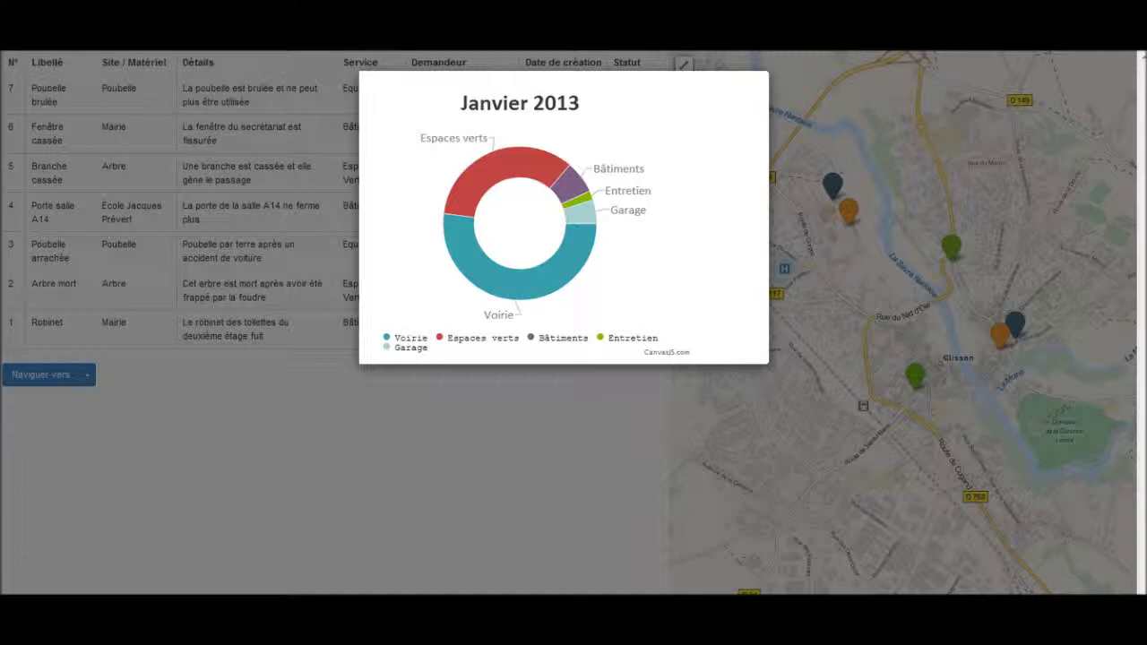
{"action": "key", "text": "Escape"}
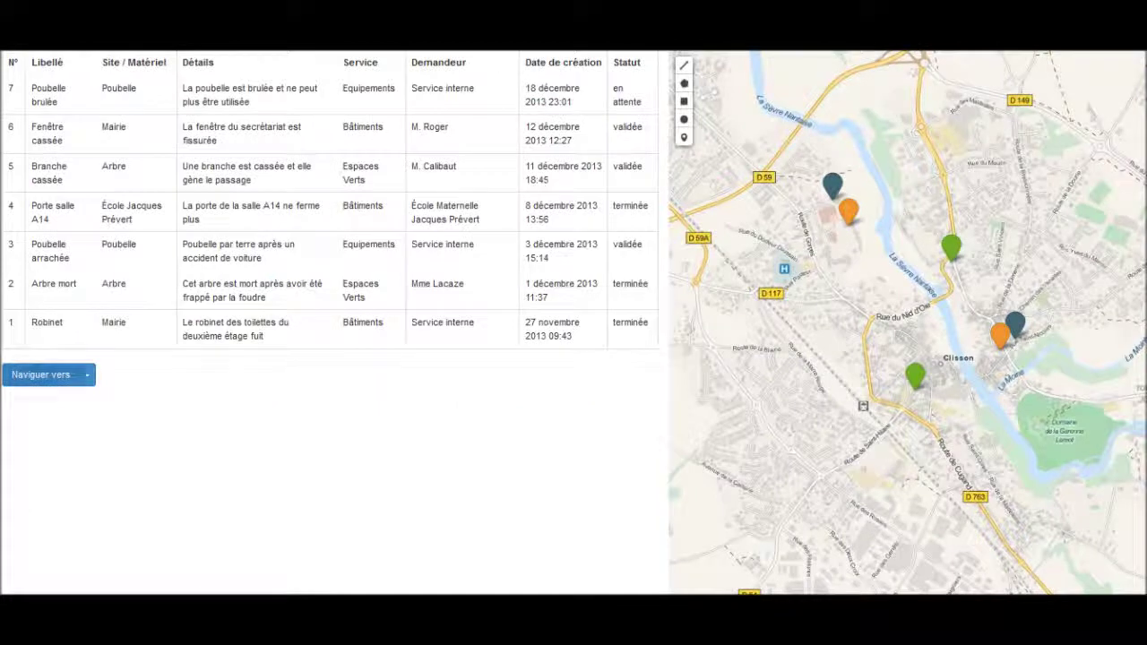
Step: Switch to the Equipements service view and preview the intervention histories of both reported bins on the map
{"action": "left_click", "coordinate": [86, 375]}
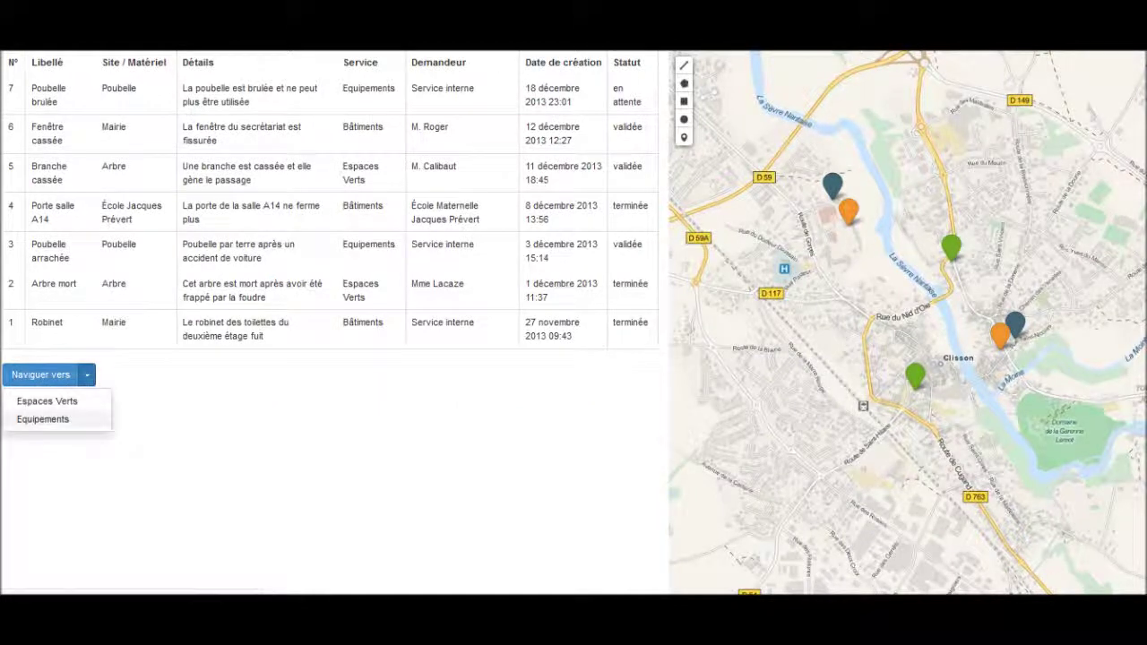
{"action": "left_click", "coordinate": [44, 419]}
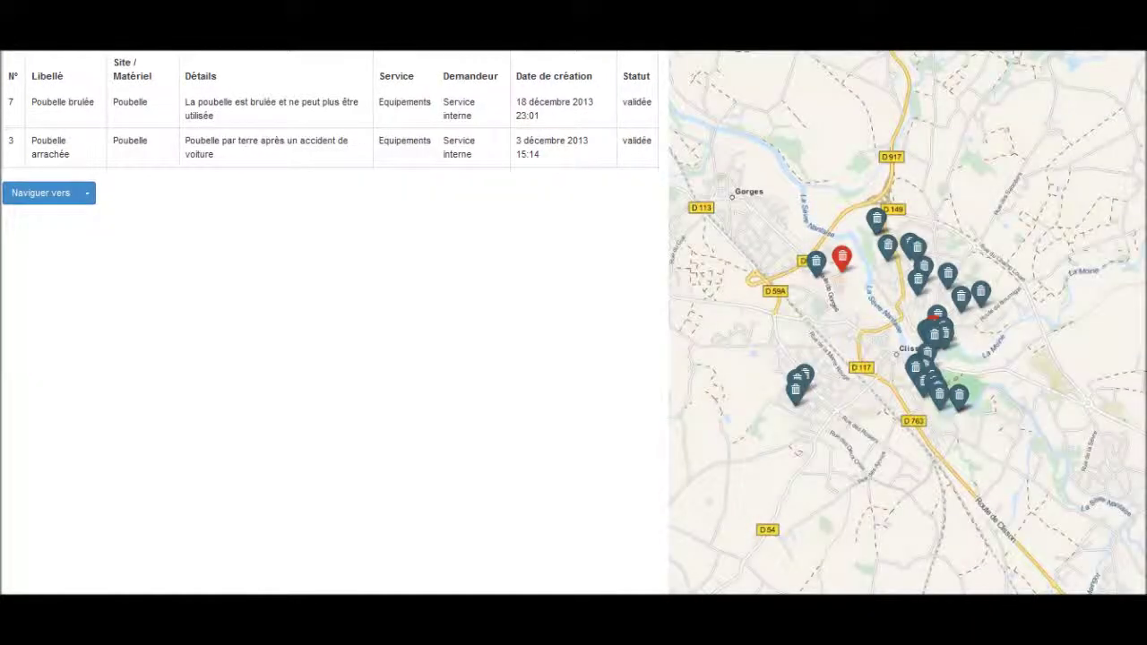
{"action": "scroll", "coordinate": [926, 339], "scroll_direction": "up", "scroll_amount": 1}
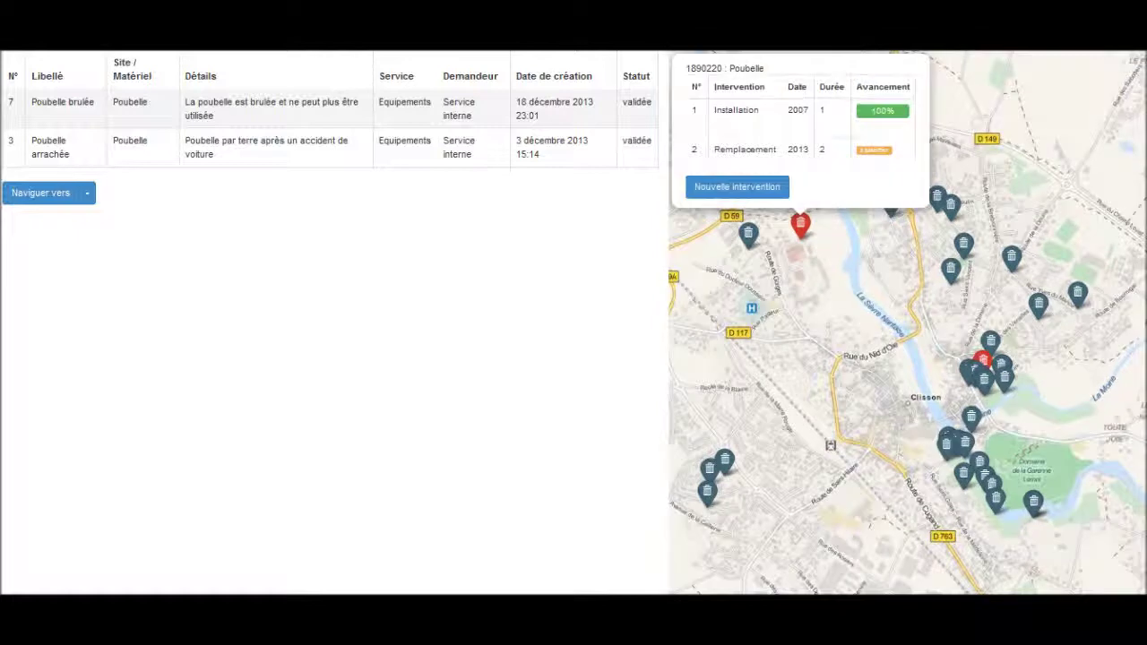
{"action": "mouse_move", "coordinate": [330, 147]}
Step: Return to the overview of all services and reopen the Equipements view
{"action": "left_click", "coordinate": [87, 192]}
{"action": "left_click", "coordinate": [43, 217]}
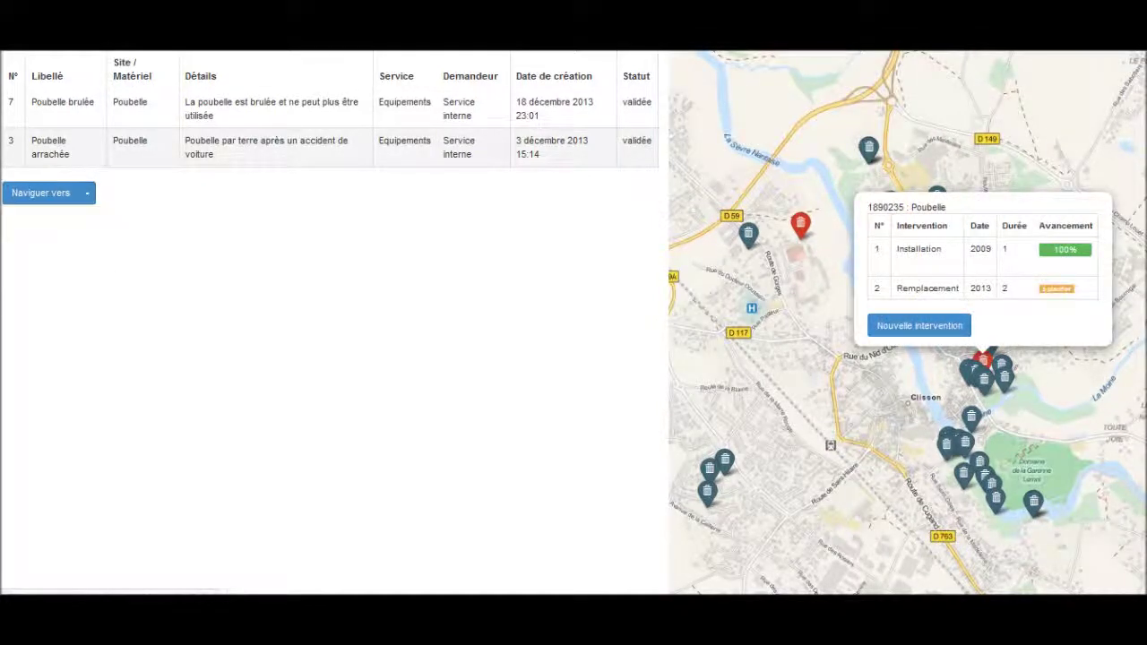
{"action": "left_click", "coordinate": [86, 375]}
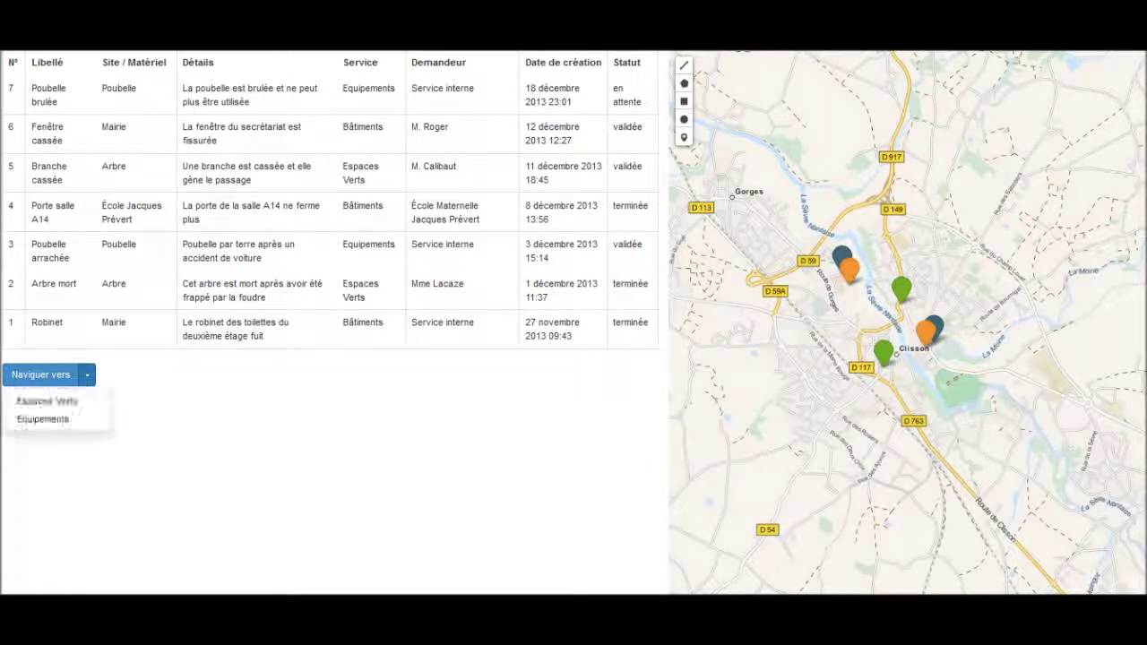
{"action": "left_click", "coordinate": [42, 418]}
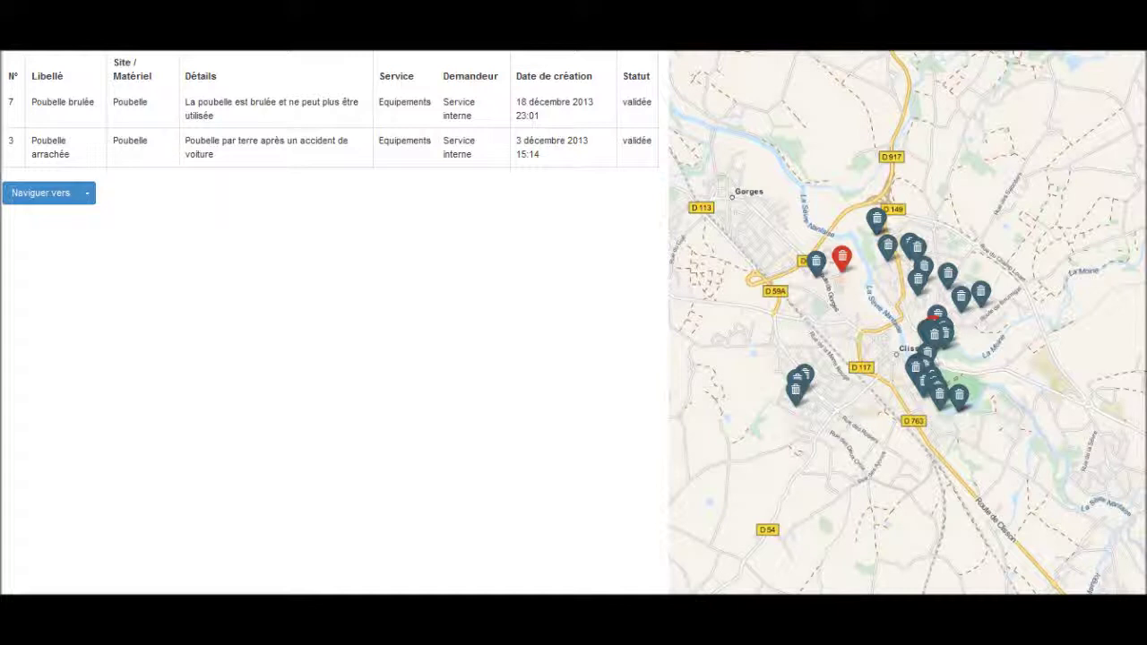
{"action": "scroll", "coordinate": [903, 310], "scroll_direction": "up", "scroll_amount": 1}
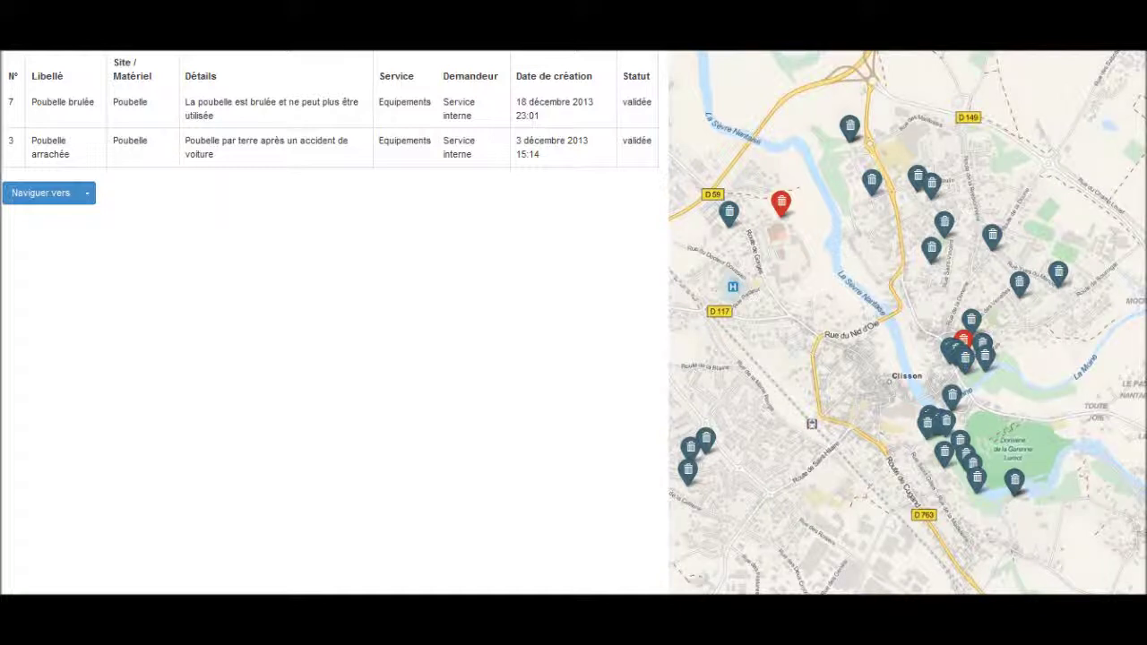
Step: View the new intervention form for bin 1888923 without saving, and display the map details of the Poubelle arrachée request
{"action": "left_click", "coordinate": [956, 348]}
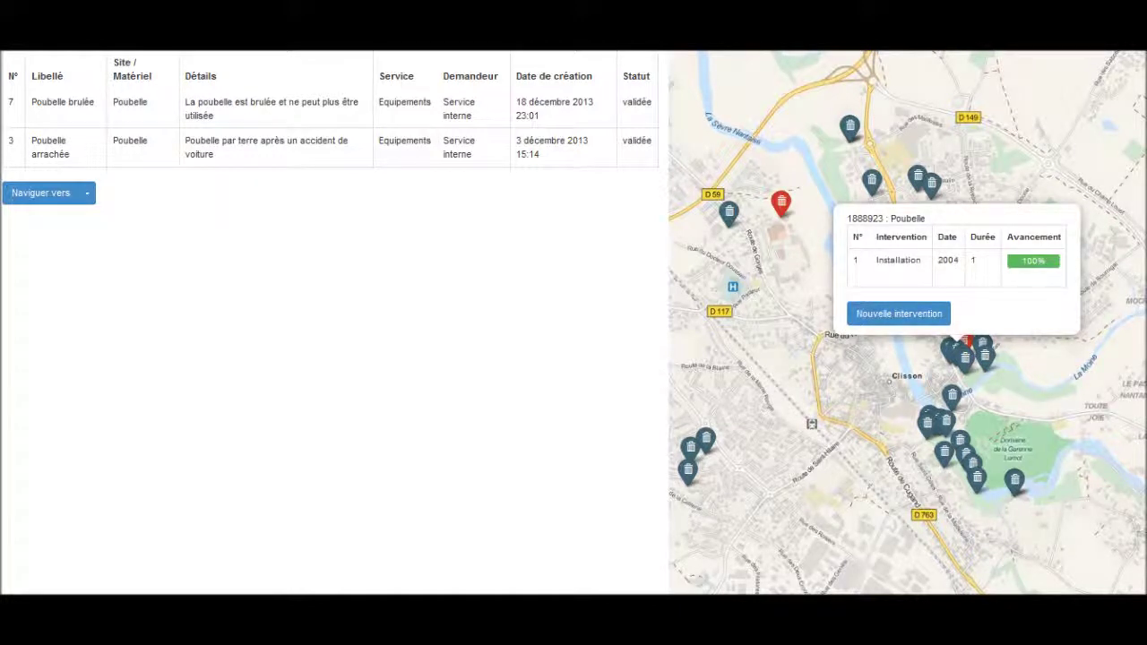
{"action": "left_click", "coordinate": [898, 314]}
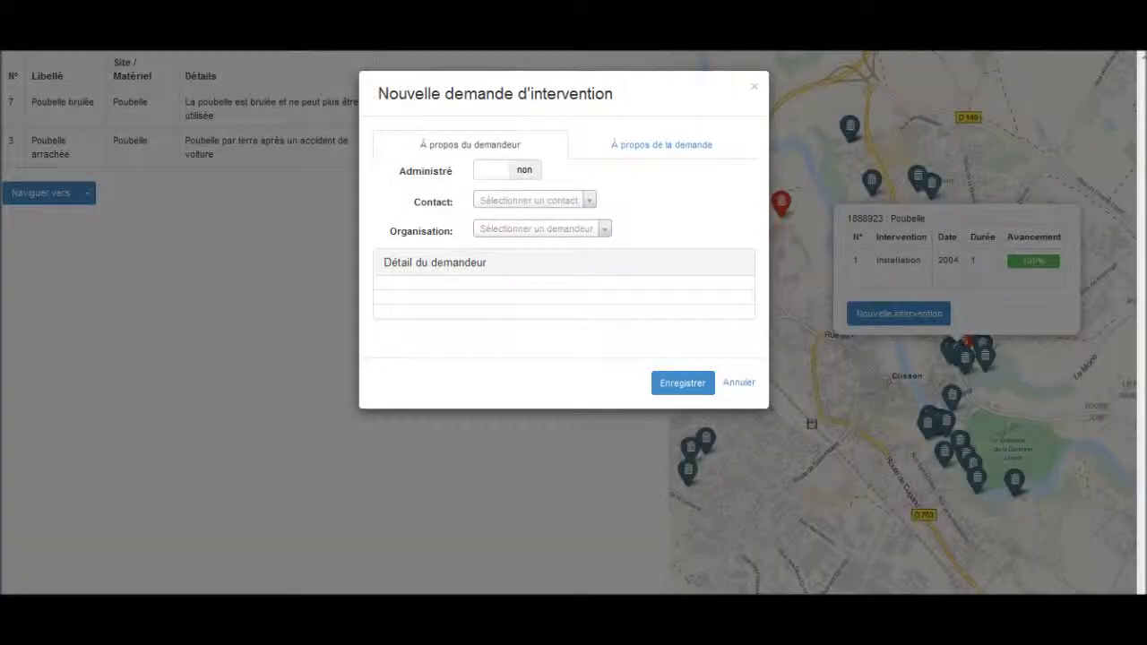
{"action": "left_click", "coordinate": [754, 86]}
{"action": "mouse_move", "coordinate": [789, 269]}
{"action": "left_mouse_down"}
{"action": "mouse_move", "coordinate": [808, 293]}
{"action": "mouse_move", "coordinate": [954, 371]}
{"action": "left_mouse_up"}
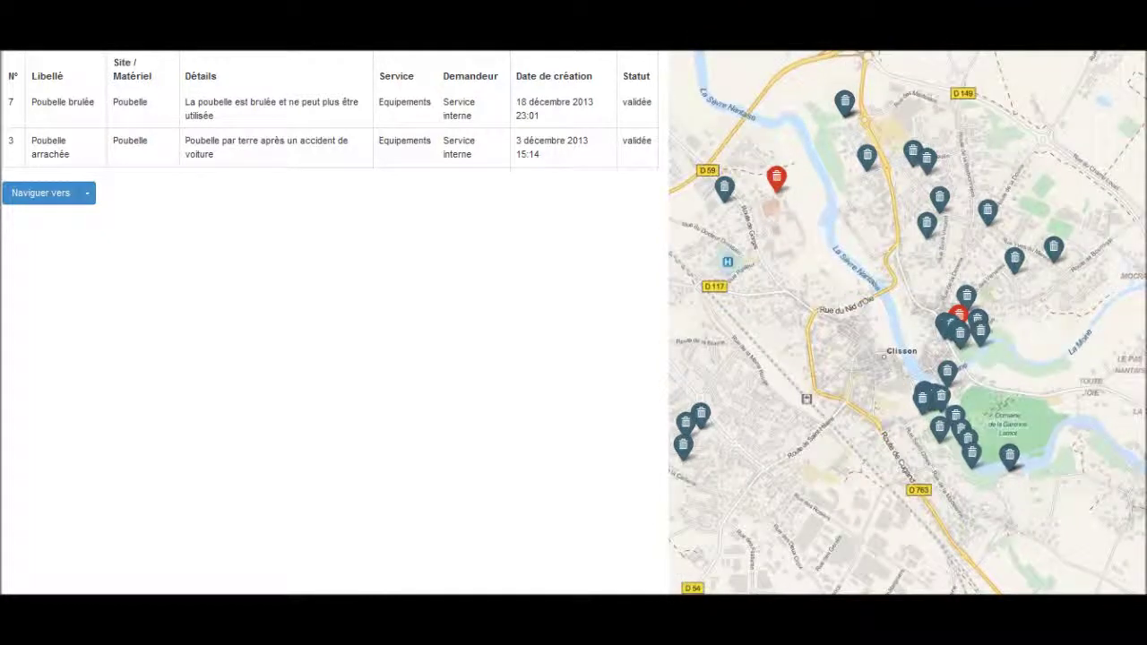
{"action": "left_click", "coordinate": [329, 146]}
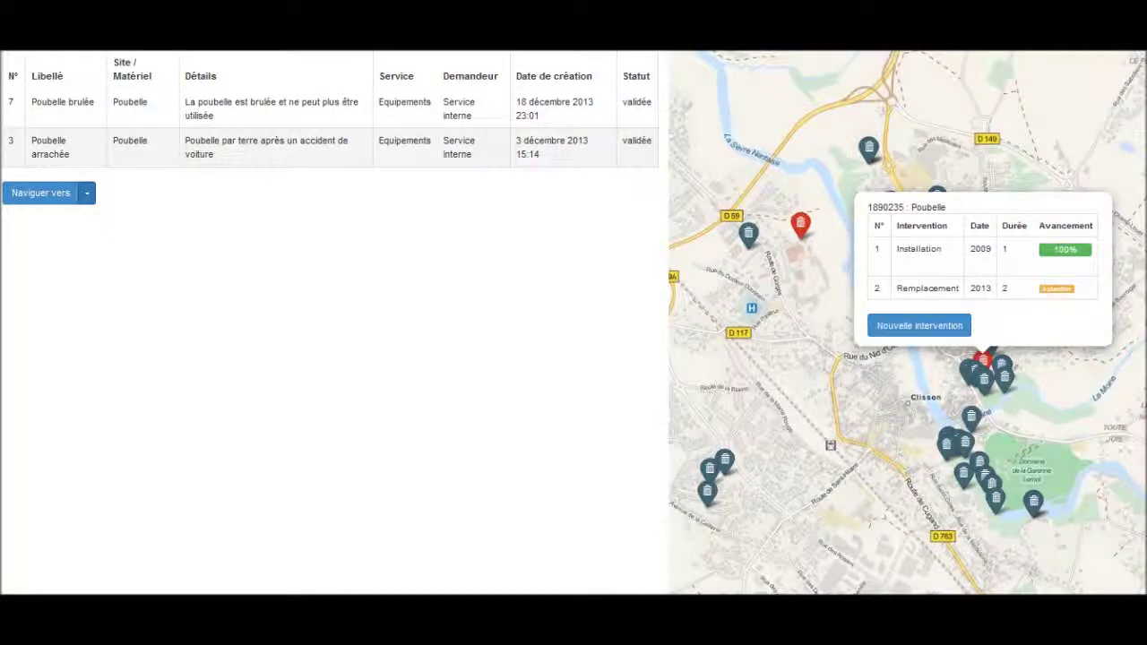
Step: Switch to the Espaces Verts view and display the intervention history of poplar 1890963 on the map
{"action": "left_click", "coordinate": [87, 192]}
{"action": "left_click", "coordinate": [45, 236]}
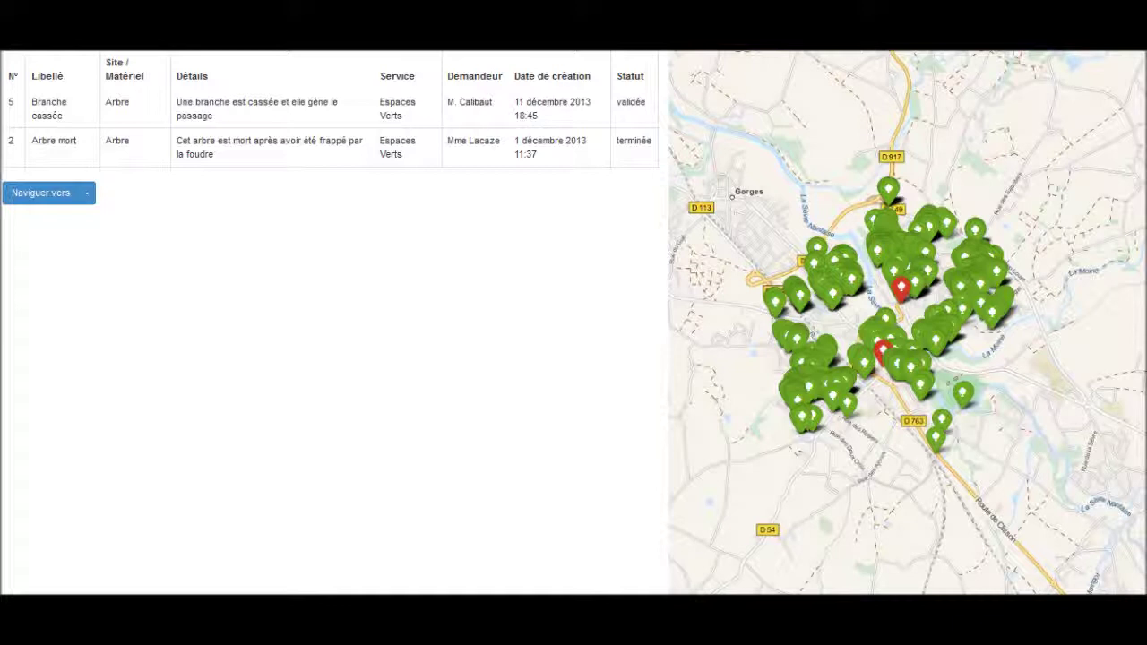
{"action": "scroll", "coordinate": [923, 306], "scroll_direction": "up", "scroll_amount": 2}
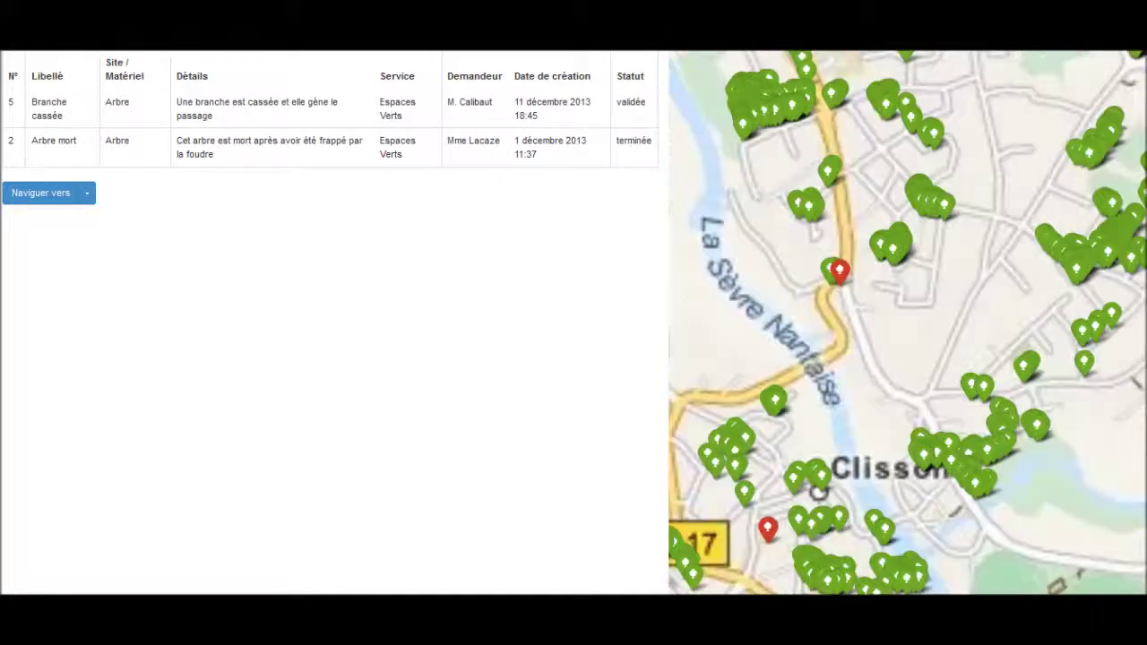
{"action": "scroll", "coordinate": [920, 292], "scroll_direction": "up", "scroll_amount": 1}
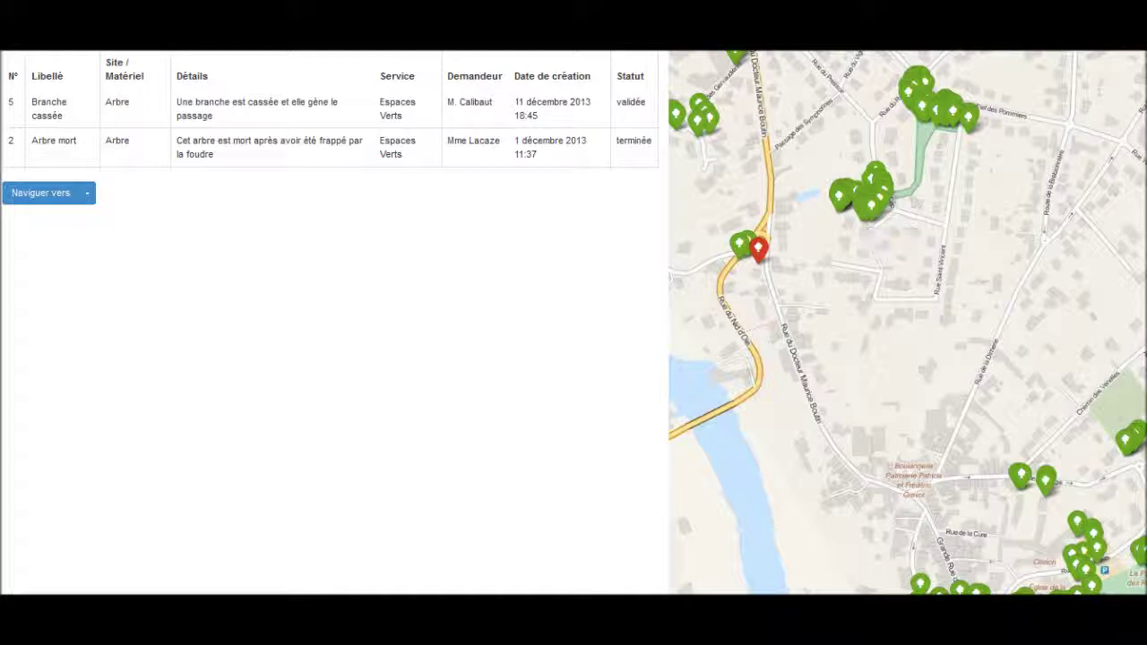
{"action": "left_click", "coordinate": [871, 205]}
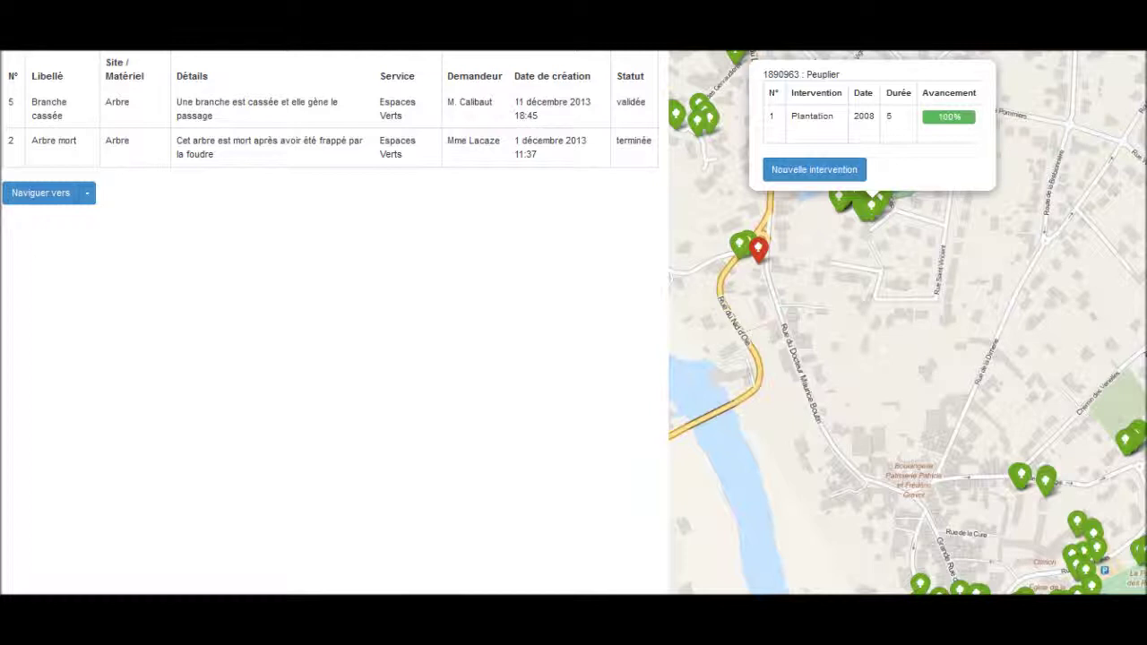
Step: Display the intervention history of the Arbre mort request's tree, open its new intervention form, and close it without saving
{"action": "left_click", "coordinate": [269, 147]}
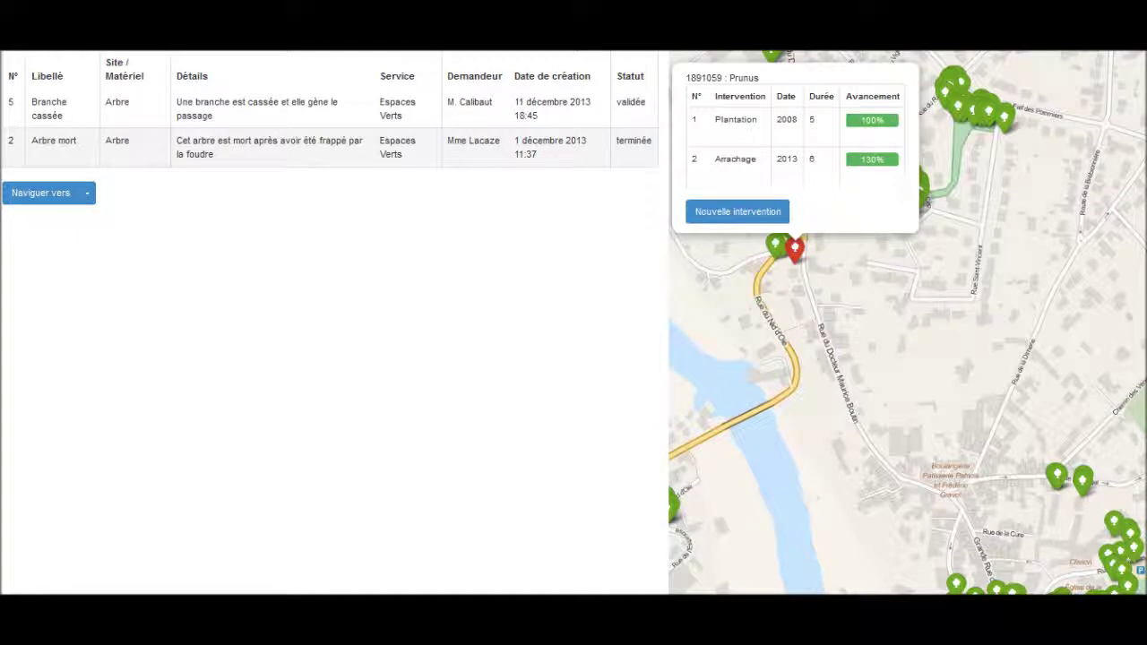
{"action": "left_click", "coordinate": [737, 212]}
{"action": "key", "text": "Escape"}
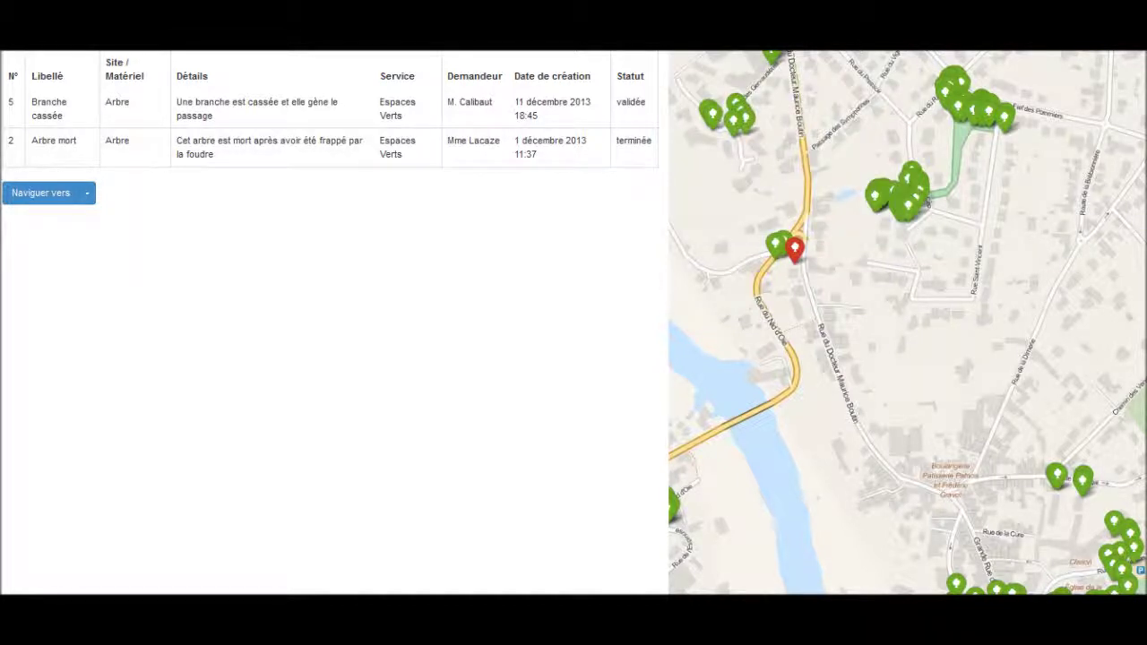